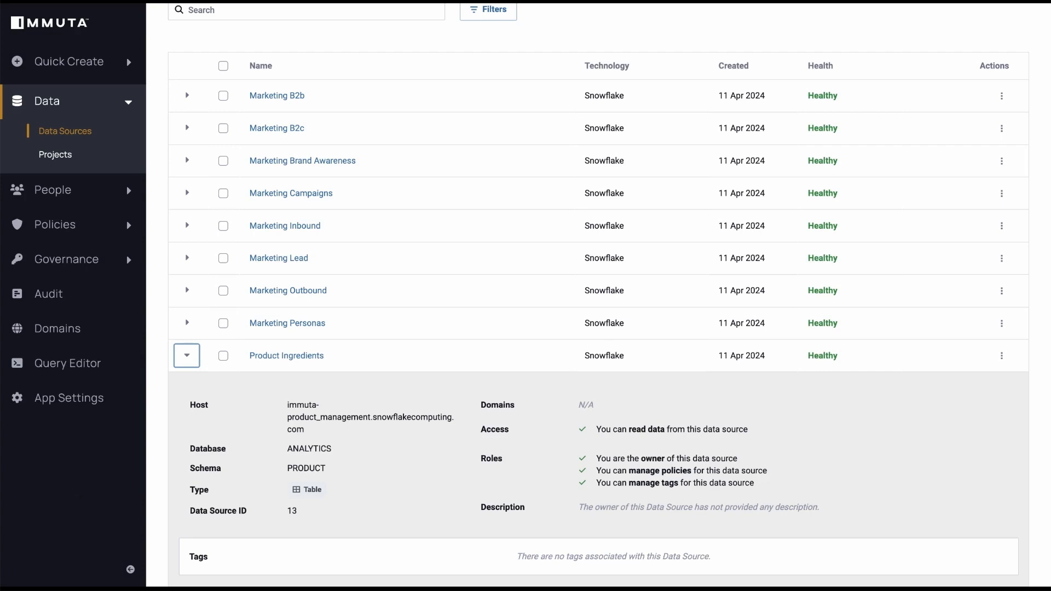
Create a domain named Product with the description "This domain contains data describing the characteristics of the different products and product bundles."
{"action": "left_click", "coordinate": [70, 328]}
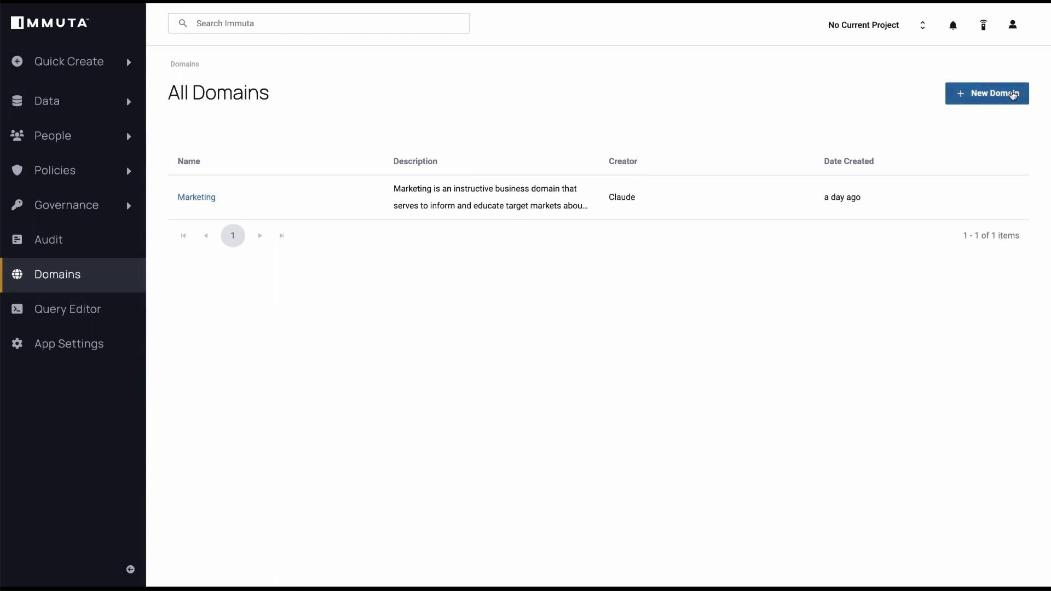
{"action": "left_click", "coordinate": [1014, 95]}
{"action": "left_click", "coordinate": [546, 205]}
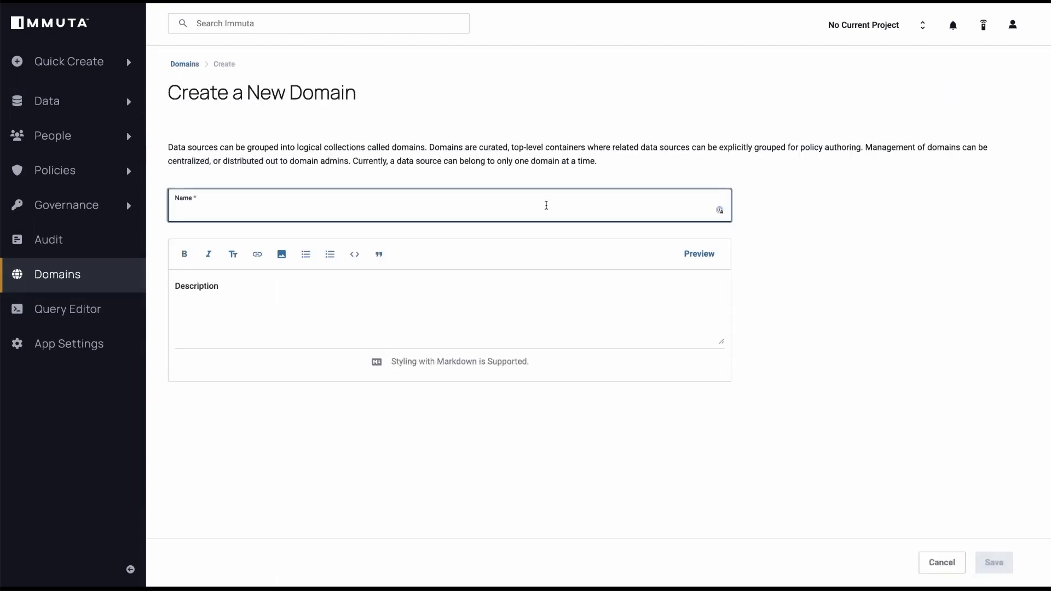
{"action": "type", "text": "Product"}
{"action": "left_click", "coordinate": [491, 296]}
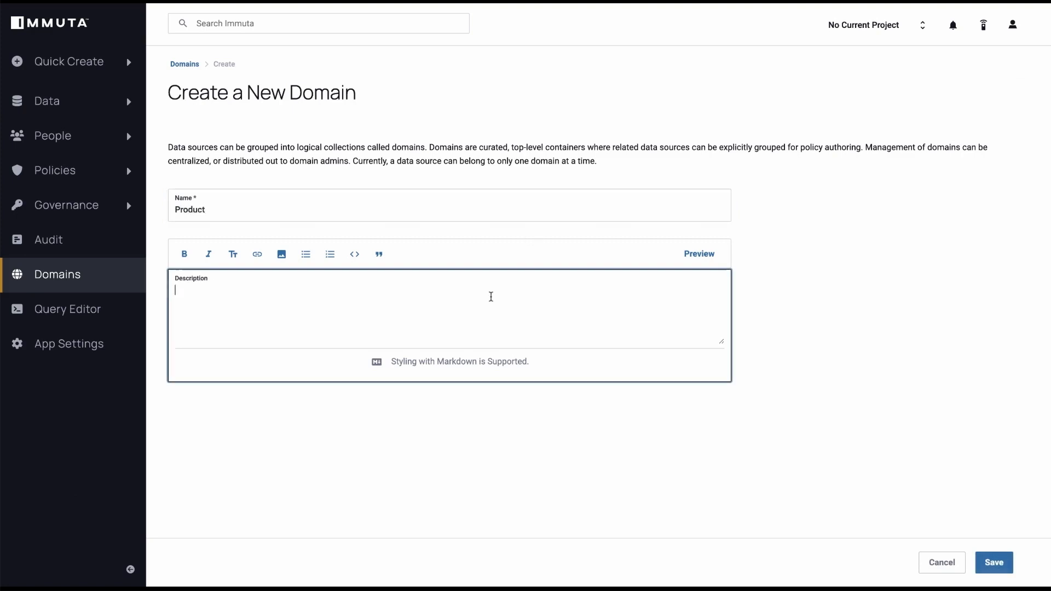
{"action": "type", "text": "This domain contains data describing the characteristics of the different products and product bundles."}
{"action": "left_click", "coordinate": [994, 562]}
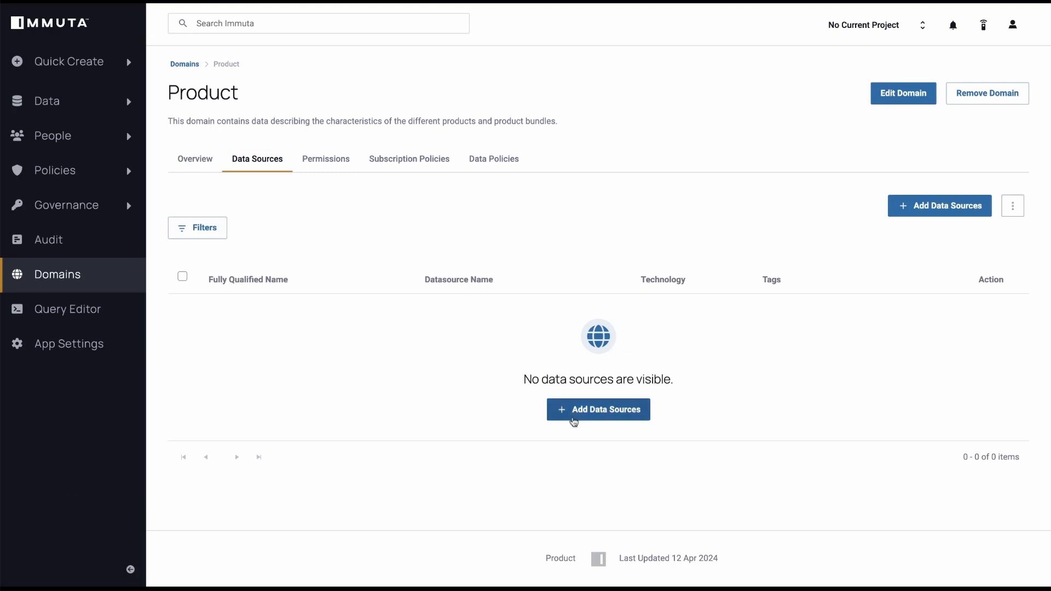
Add all six available Product data sources to the Product domain
{"action": "left_click", "coordinate": [581, 419]}
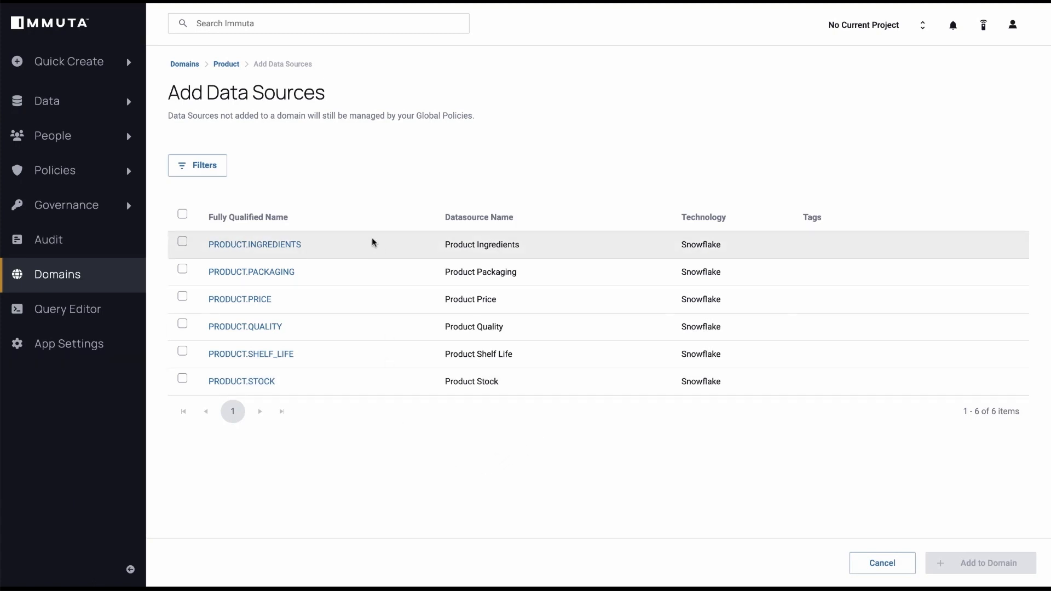
{"action": "left_click", "coordinate": [182, 214]}
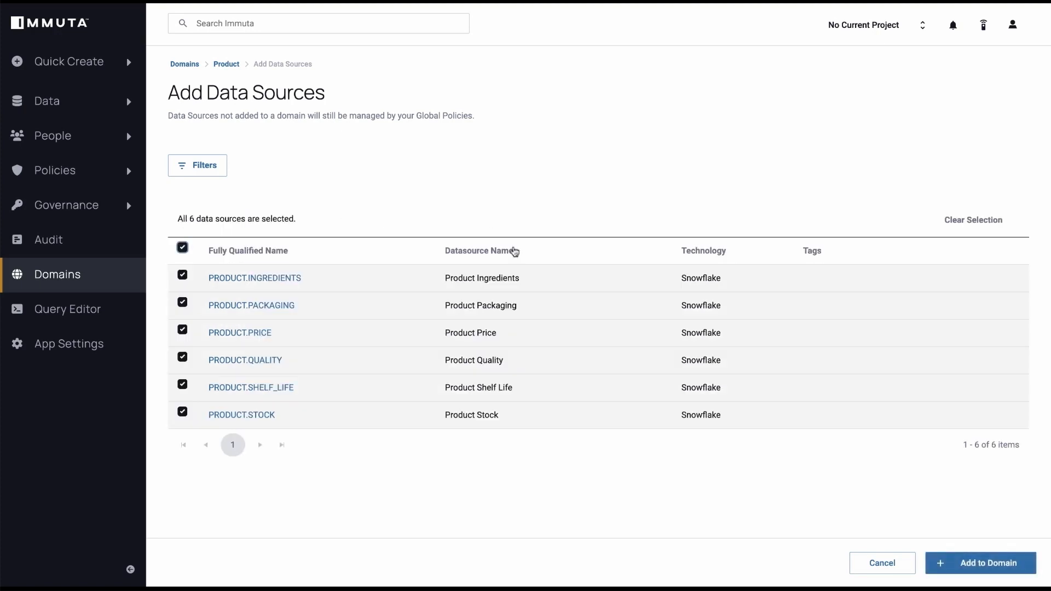
{"action": "left_click", "coordinate": [1009, 569]}
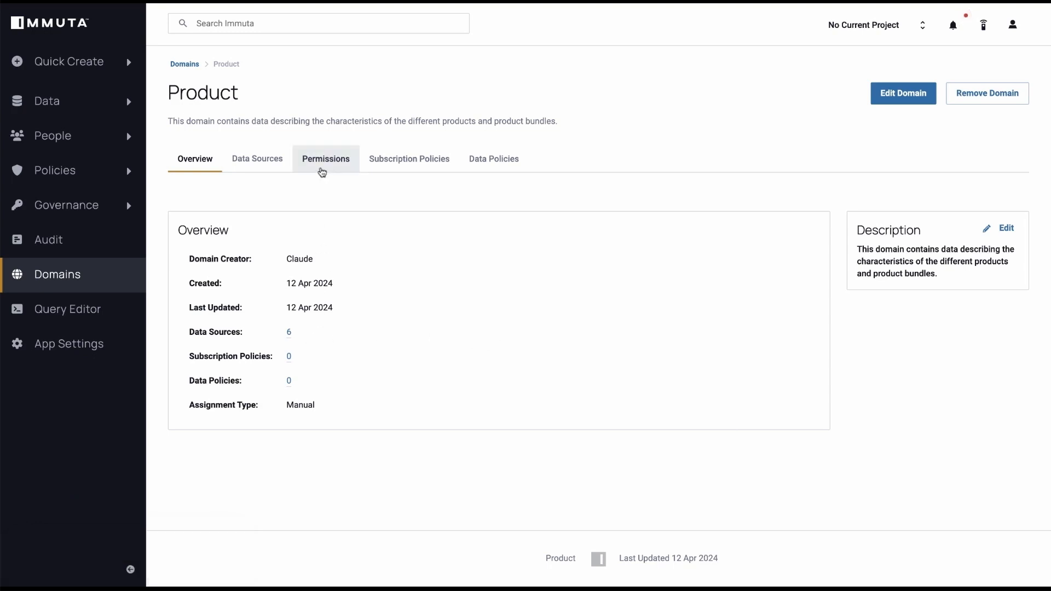
Start a permission grant for the Product domain and add the third and fourth listed users individually
{"action": "left_click", "coordinate": [321, 167]}
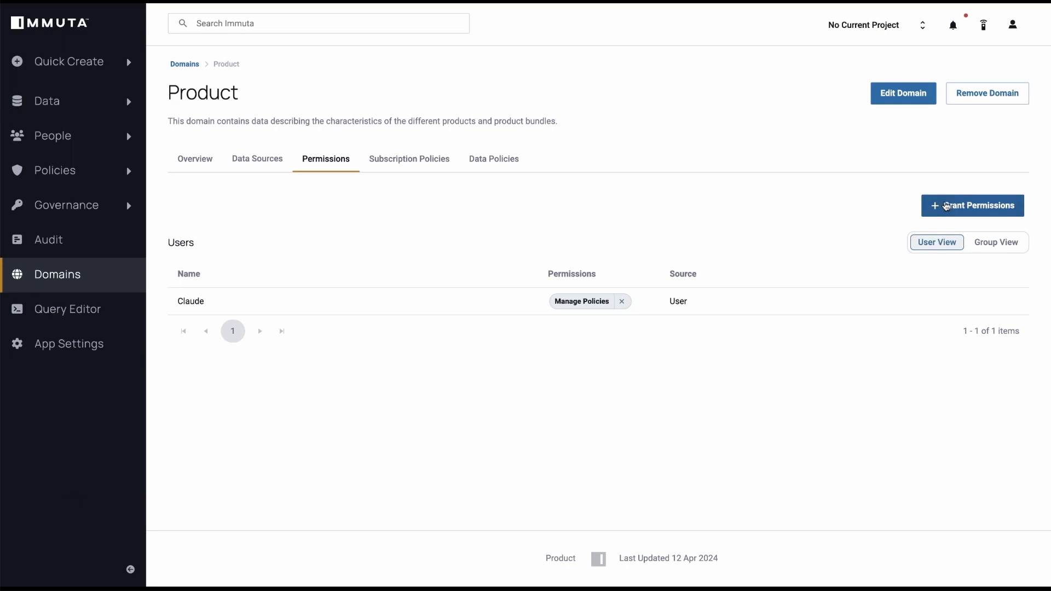
{"action": "left_click", "coordinate": [947, 207]}
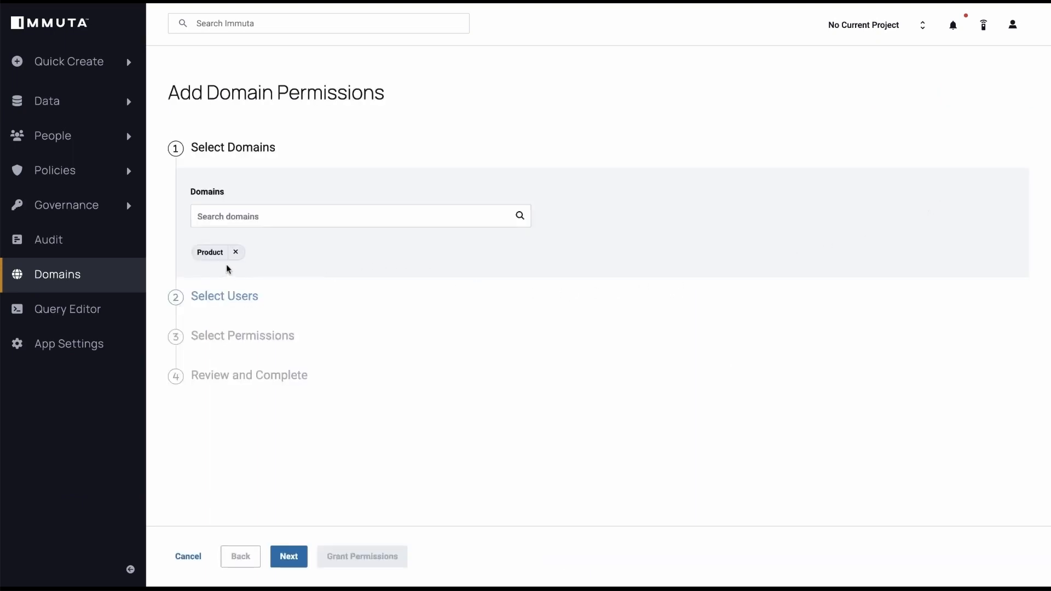
{"action": "left_click", "coordinate": [244, 297]}
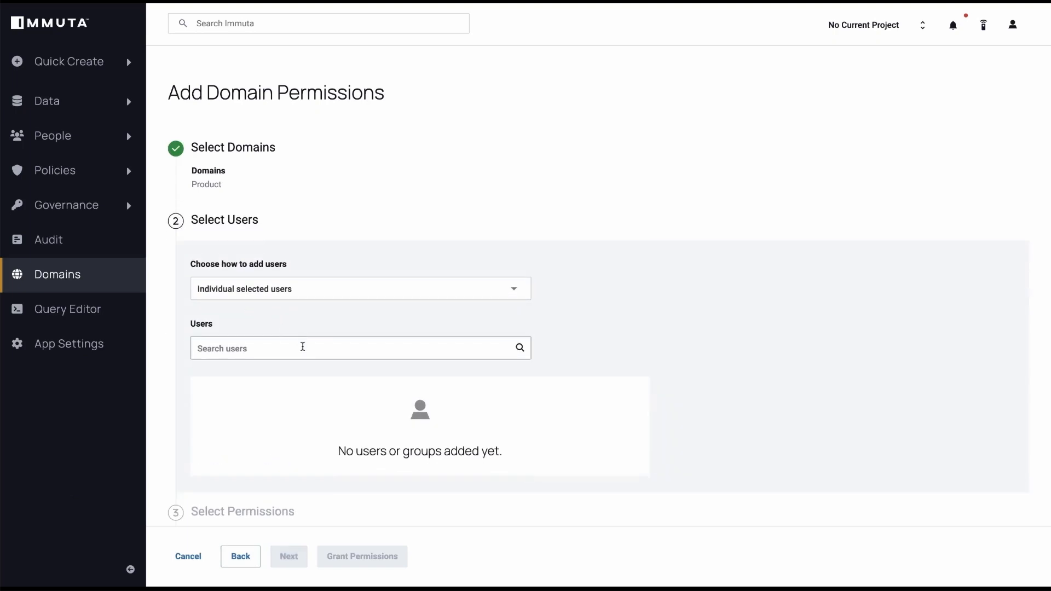
{"action": "left_click", "coordinate": [322, 294]}
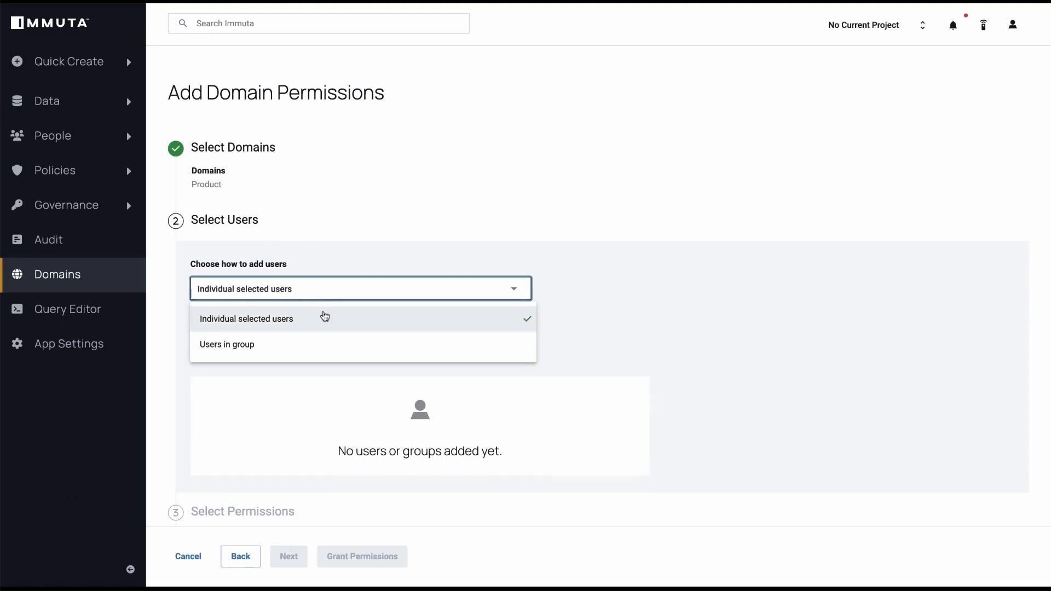
{"action": "left_click", "coordinate": [577, 292]}
{"action": "left_click", "coordinate": [385, 348]}
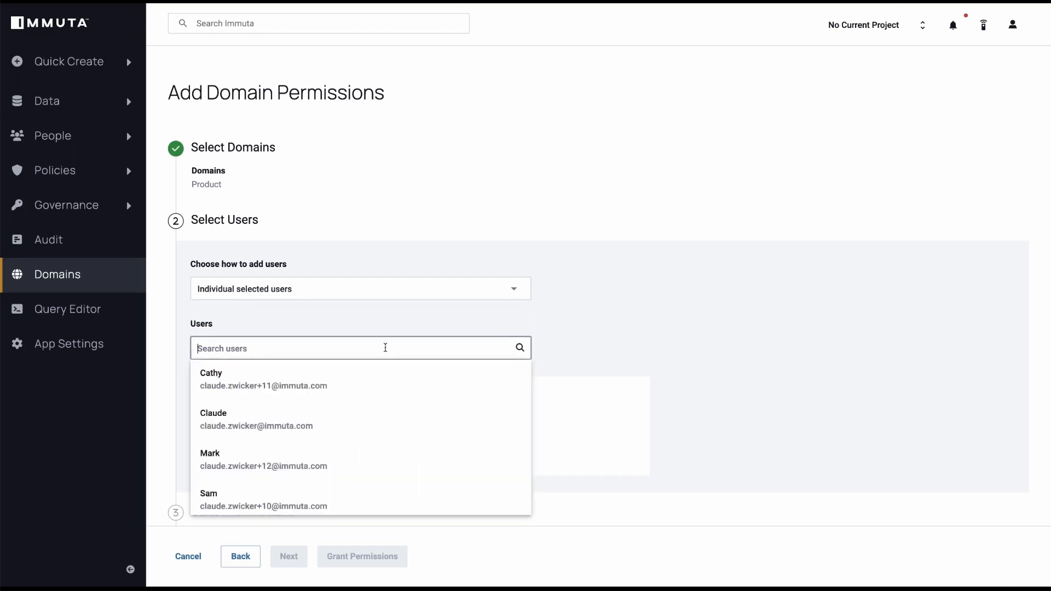
{"action": "left_click", "coordinate": [332, 454]}
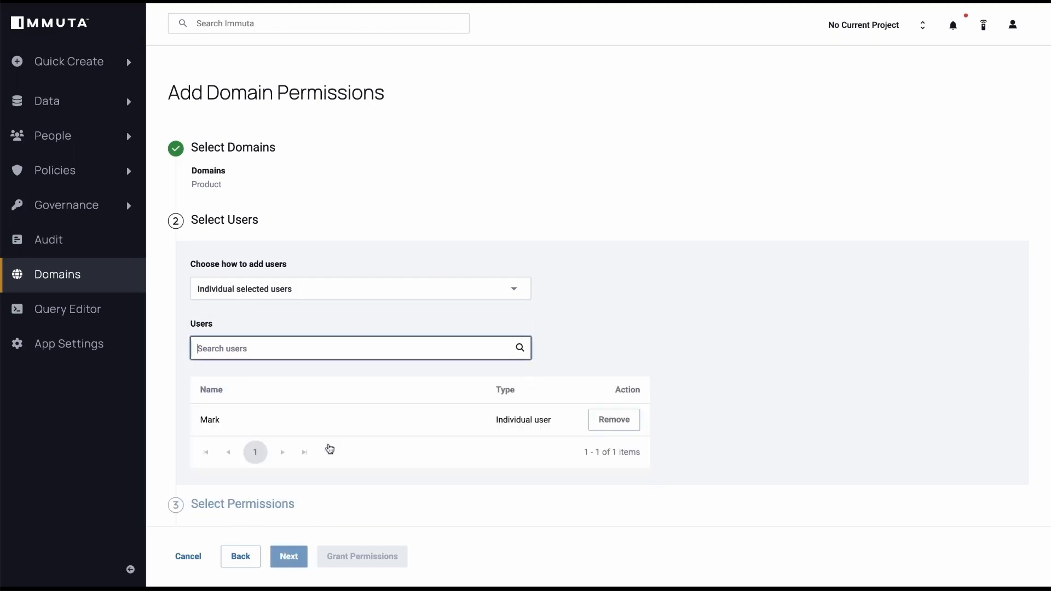
{"action": "left_click", "coordinate": [340, 349]}
{"action": "left_click", "coordinate": [322, 449]}
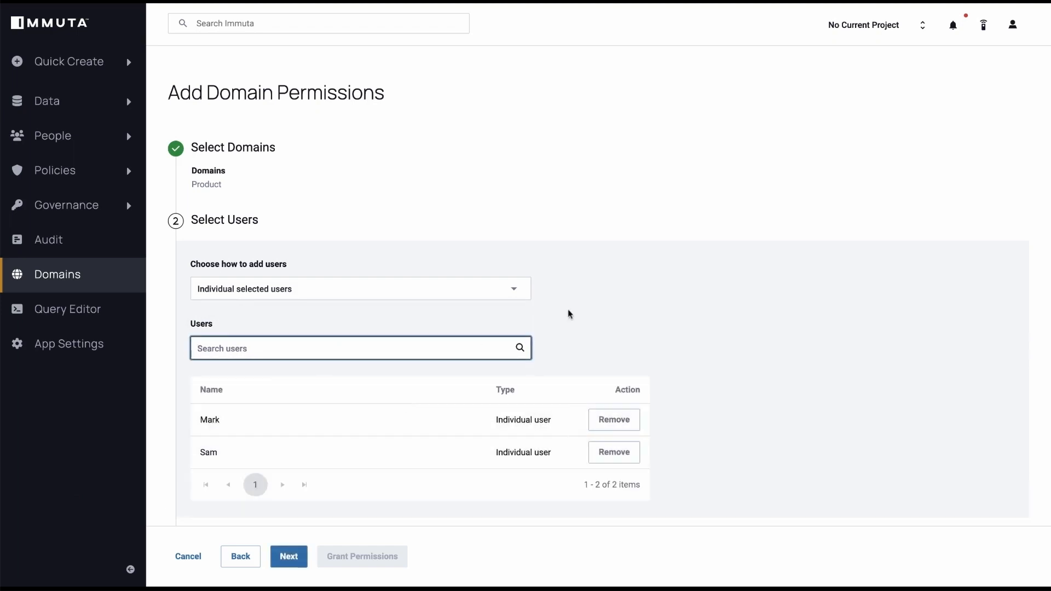
Remove the first of the two added users from the permission grant
{"action": "scroll", "coordinate": [578, 317], "scroll_direction": "down", "scroll_amount": 1}
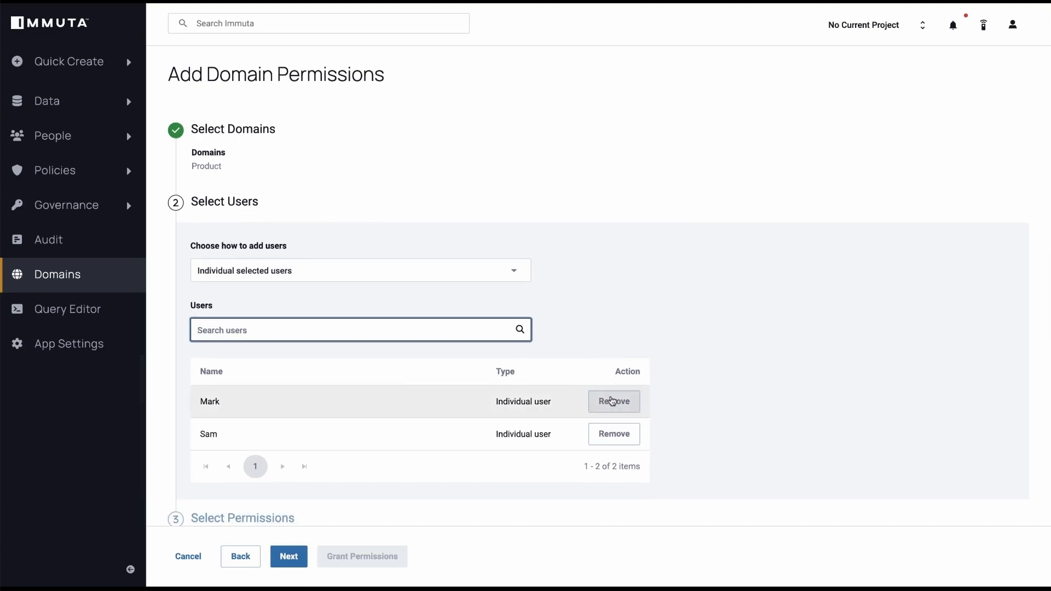
{"action": "left_click", "coordinate": [612, 401]}
{"action": "scroll", "coordinate": [582, 326], "scroll_direction": "down", "scroll_amount": 1}
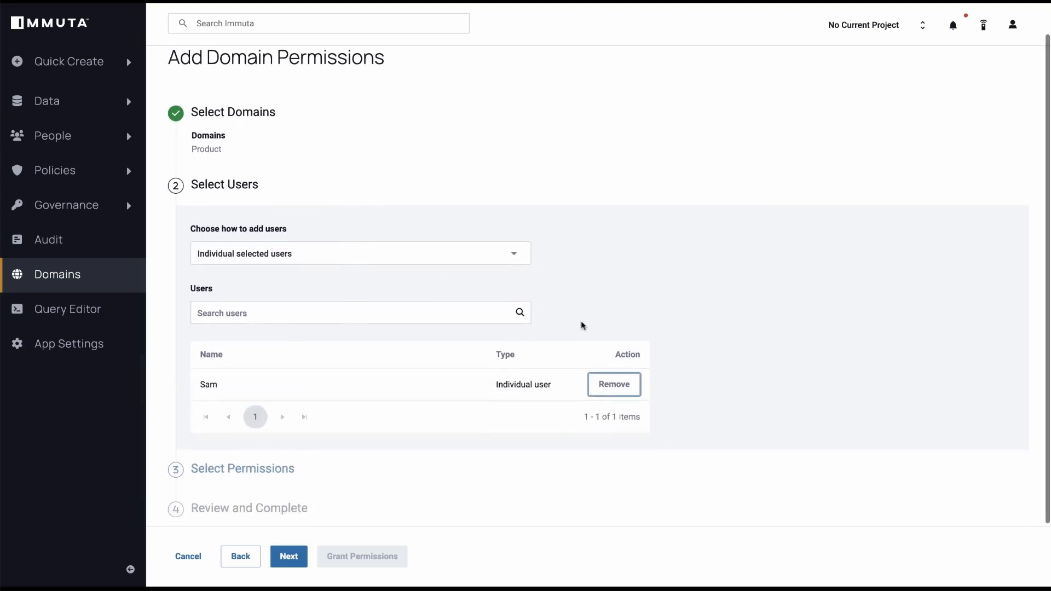
{"action": "scroll", "coordinate": [582, 327], "scroll_direction": "down", "scroll_amount": 4}
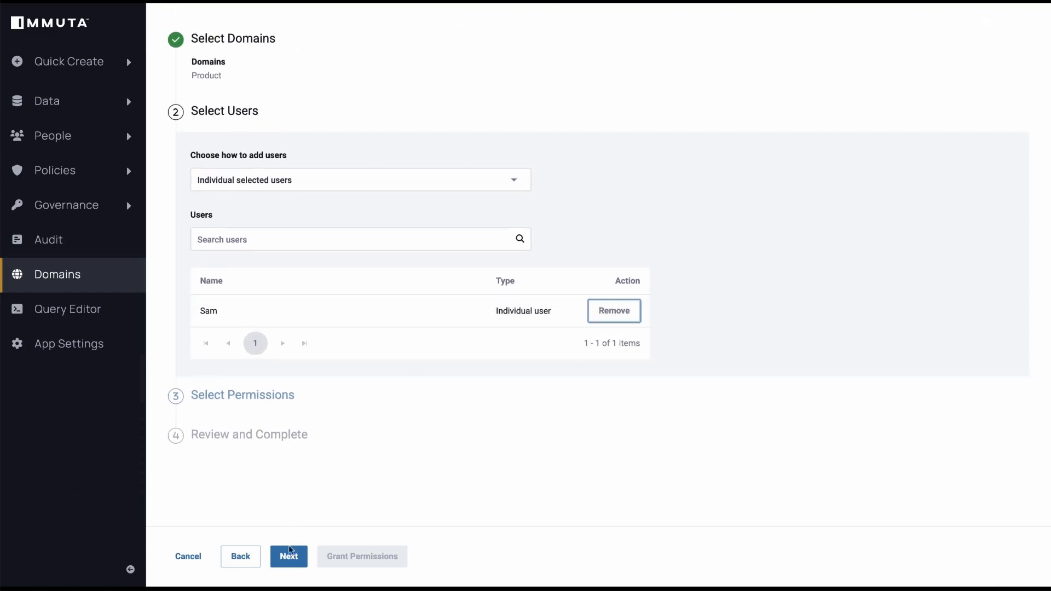
Grant the Manage Policies permission on the Product domain to the remaining selected user
{"action": "left_click", "coordinate": [289, 556]}
{"action": "scroll", "coordinate": [314, 425], "scroll_direction": "down", "scroll_amount": 1}
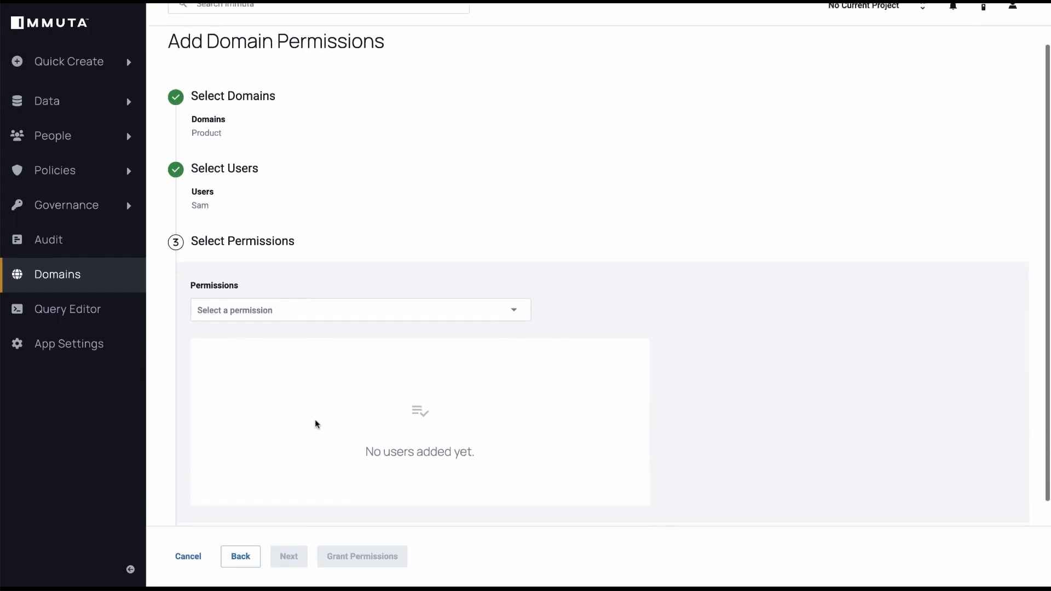
{"action": "left_click", "coordinate": [301, 305]}
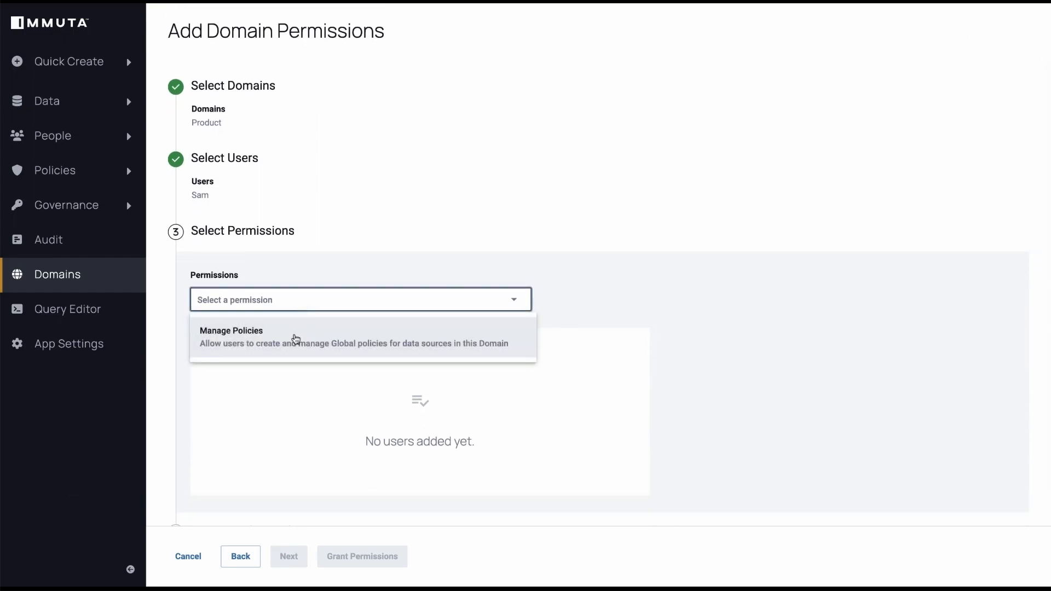
{"action": "left_click", "coordinate": [295, 335]}
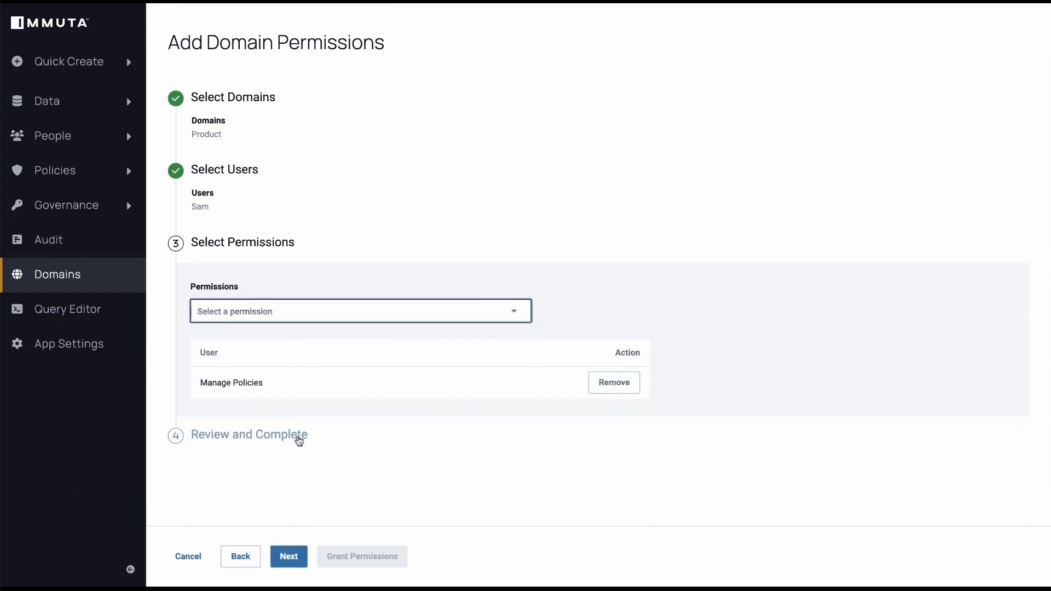
{"action": "left_click", "coordinate": [290, 556]}
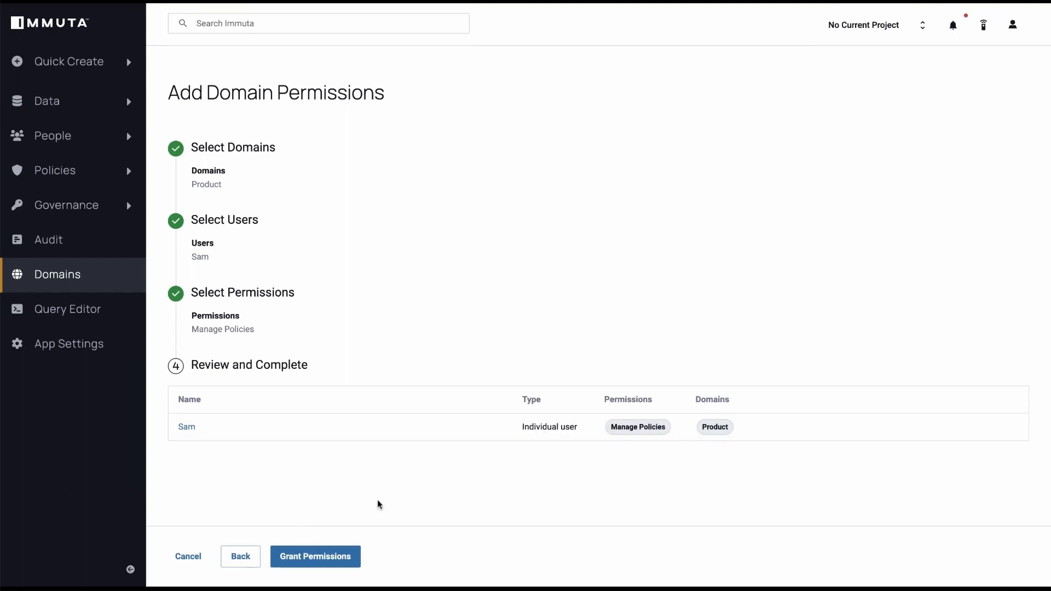
{"action": "left_click", "coordinate": [309, 557]}
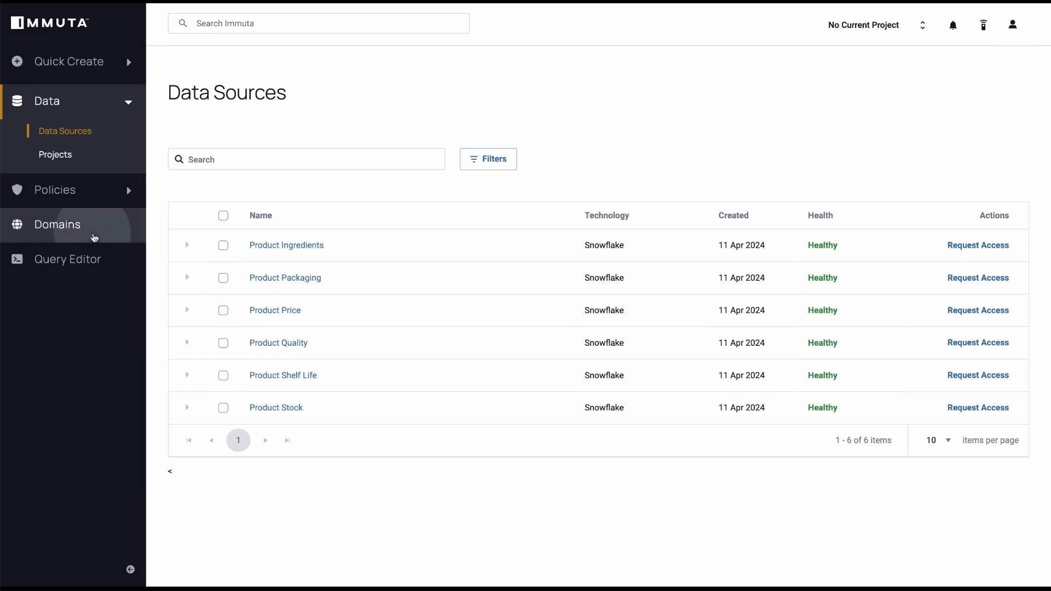
Open the Product domain as the domain policy manager and review its overview and data sources
{"action": "left_click", "coordinate": [102, 226]}
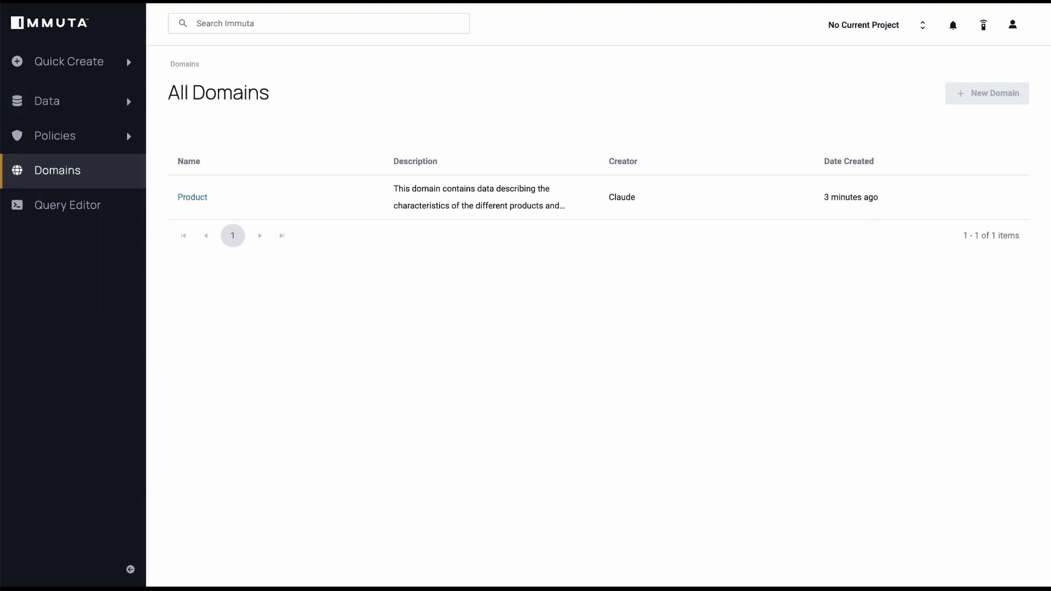
{"action": "left_click", "coordinate": [192, 198]}
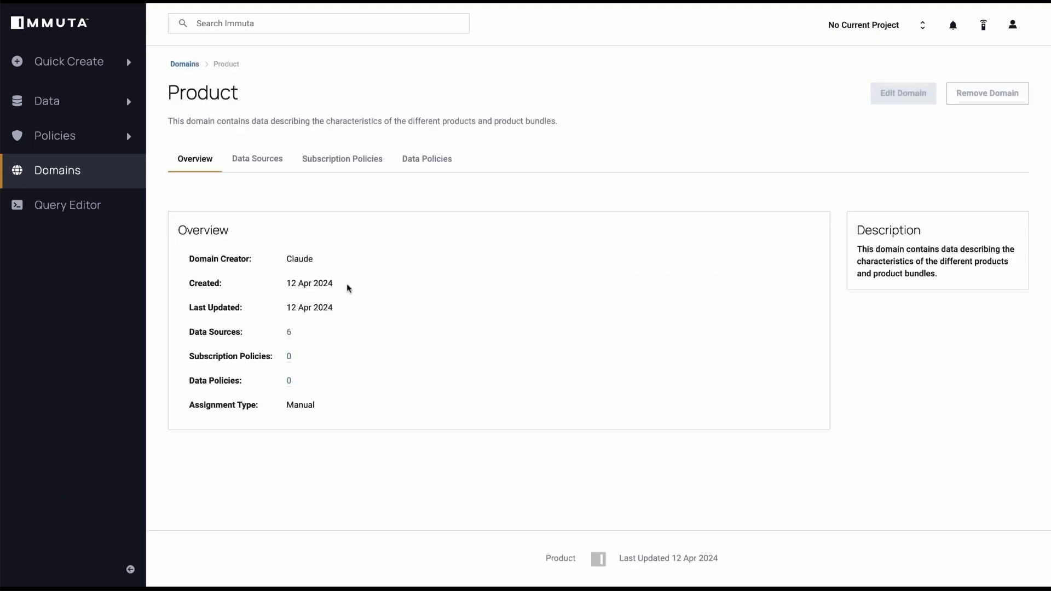
{"action": "left_click", "coordinate": [257, 168]}
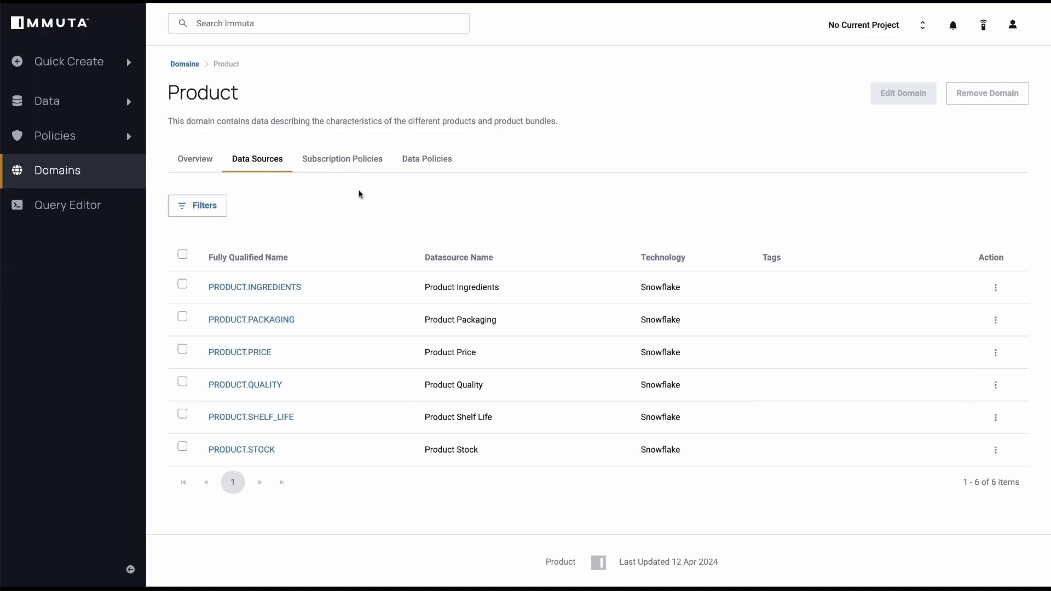
Start a new global data policy from the Product domain and name it MyPolicy
{"action": "left_click", "coordinate": [429, 167]}
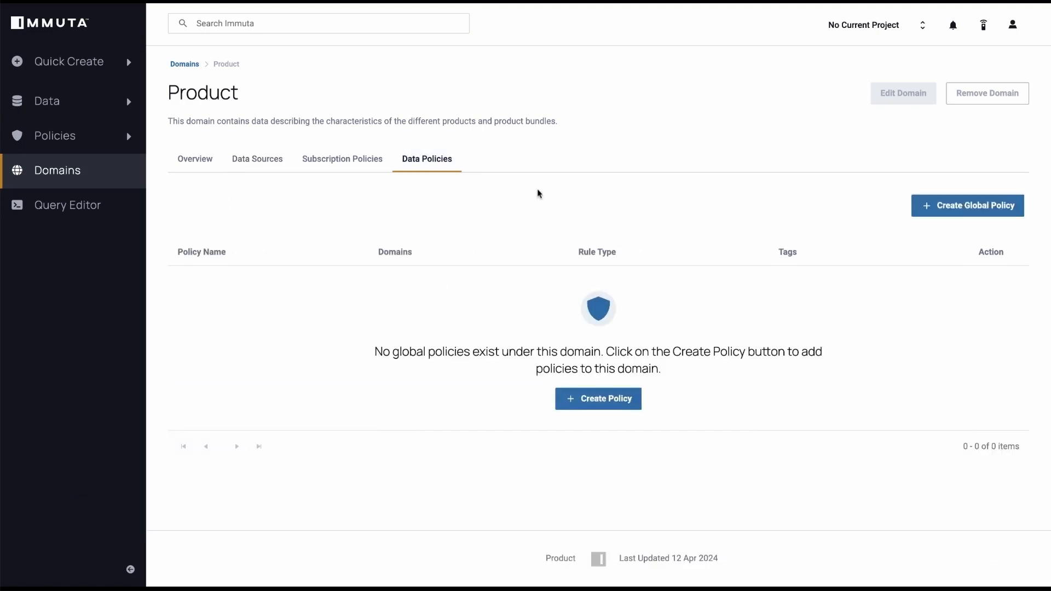
{"action": "left_click", "coordinate": [601, 399]}
{"action": "left_click", "coordinate": [601, 428]}
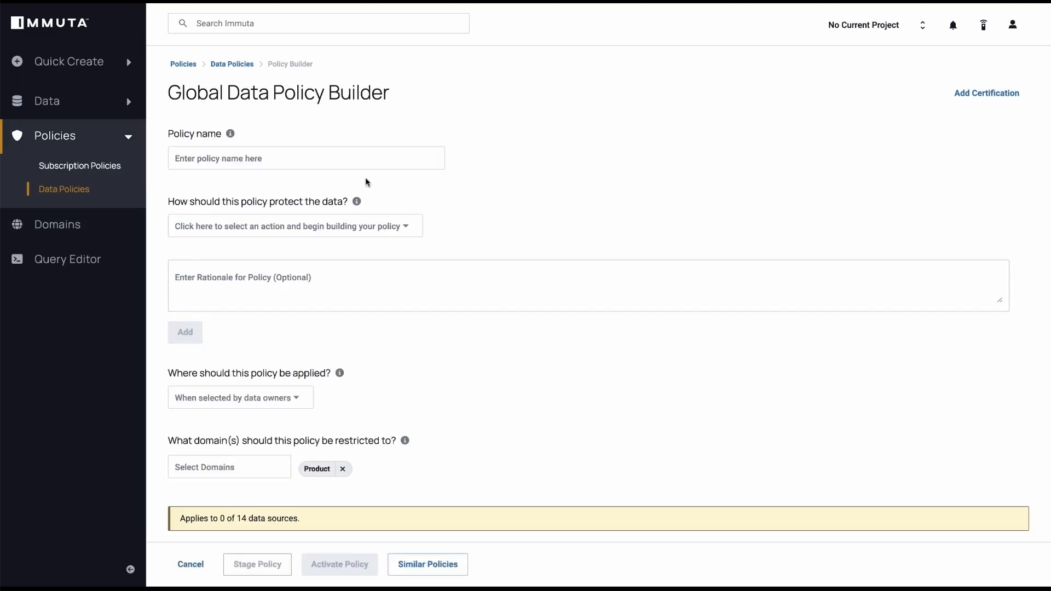
{"action": "left_click", "coordinate": [352, 159]}
{"action": "type", "text": "My"}
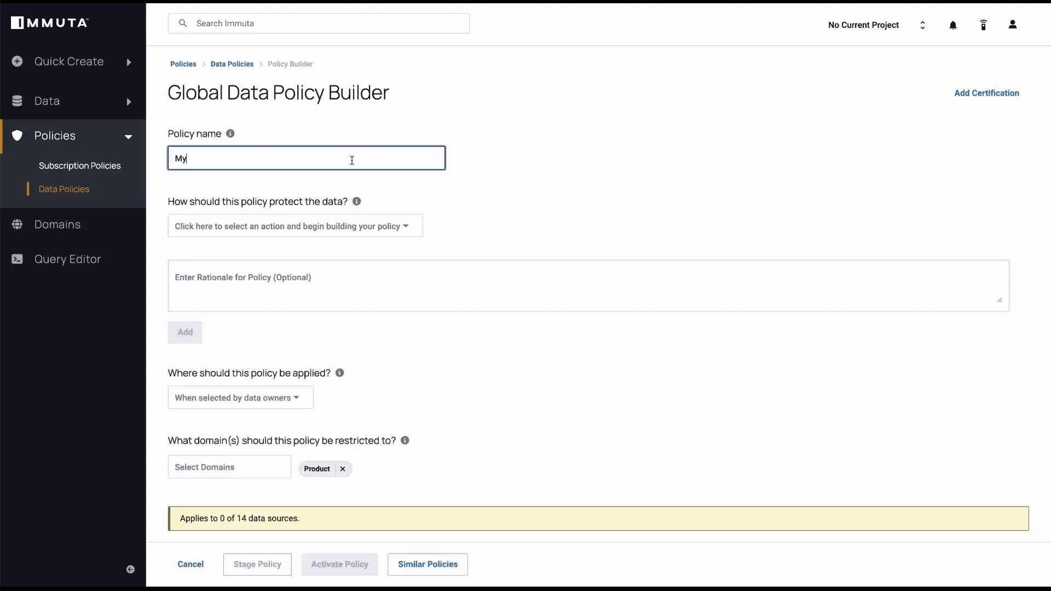
{"action": "type", "text": "Policy"}
Add a policy rule that minimizes the data source by showing 60% of the data for everyone
{"action": "left_click", "coordinate": [344, 227]}
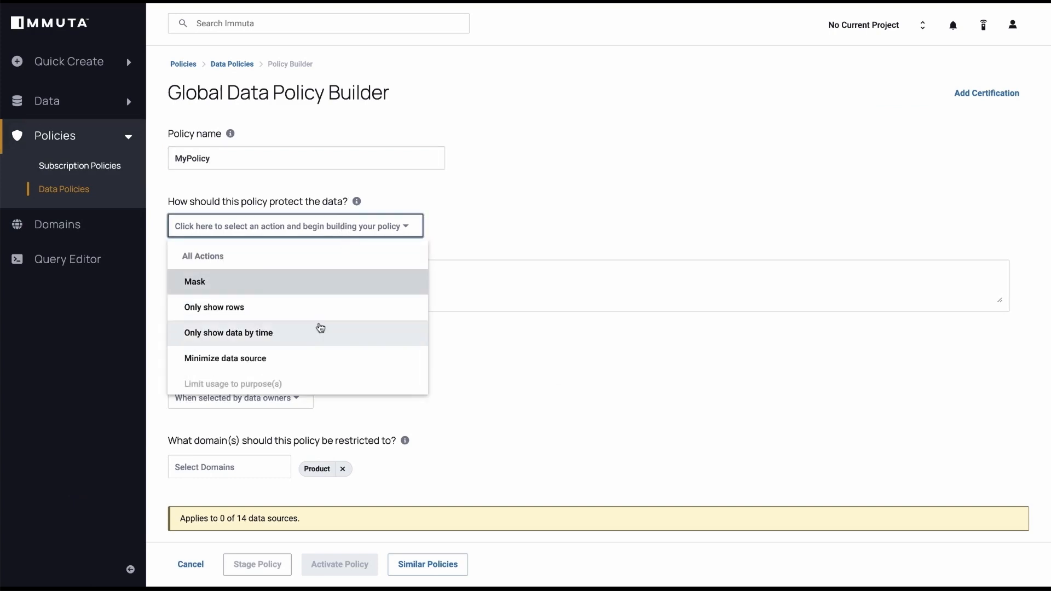
{"action": "left_click", "coordinate": [318, 356]}
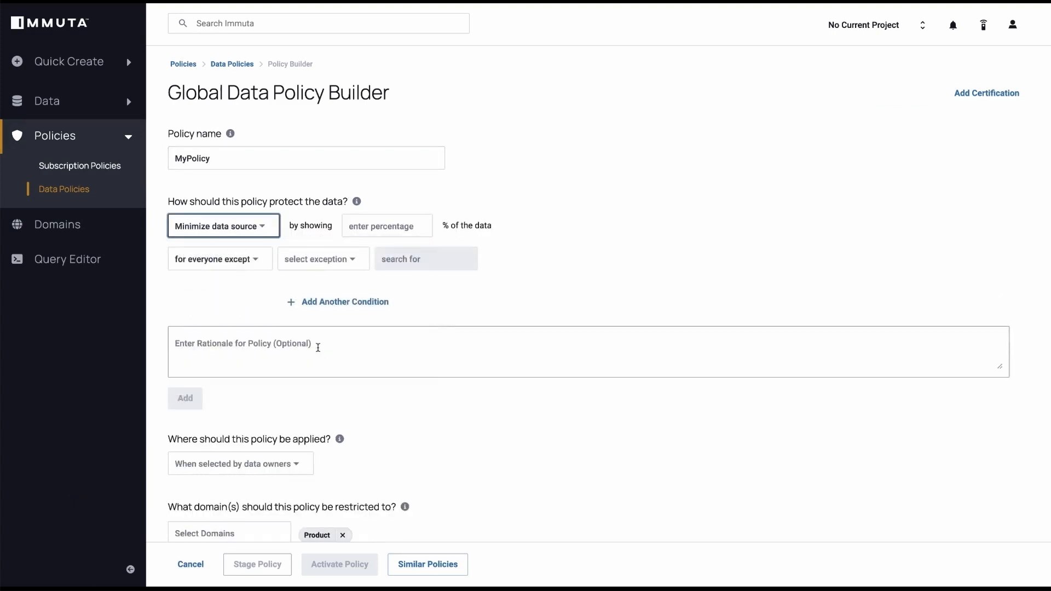
{"action": "left_click", "coordinate": [387, 224]}
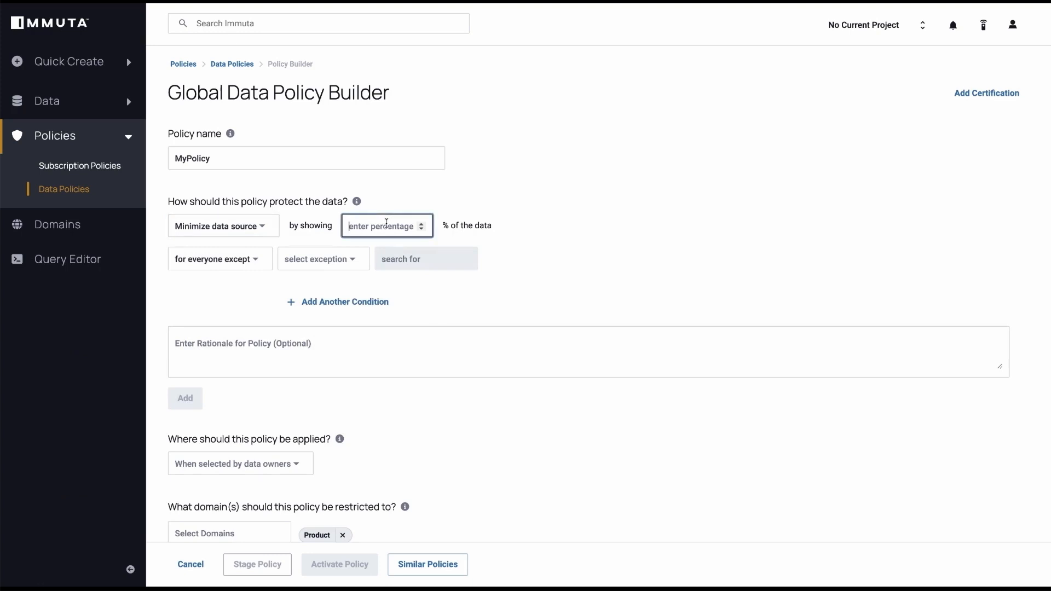
{"action": "type", "text": "60"}
{"action": "left_click", "coordinate": [243, 265]}
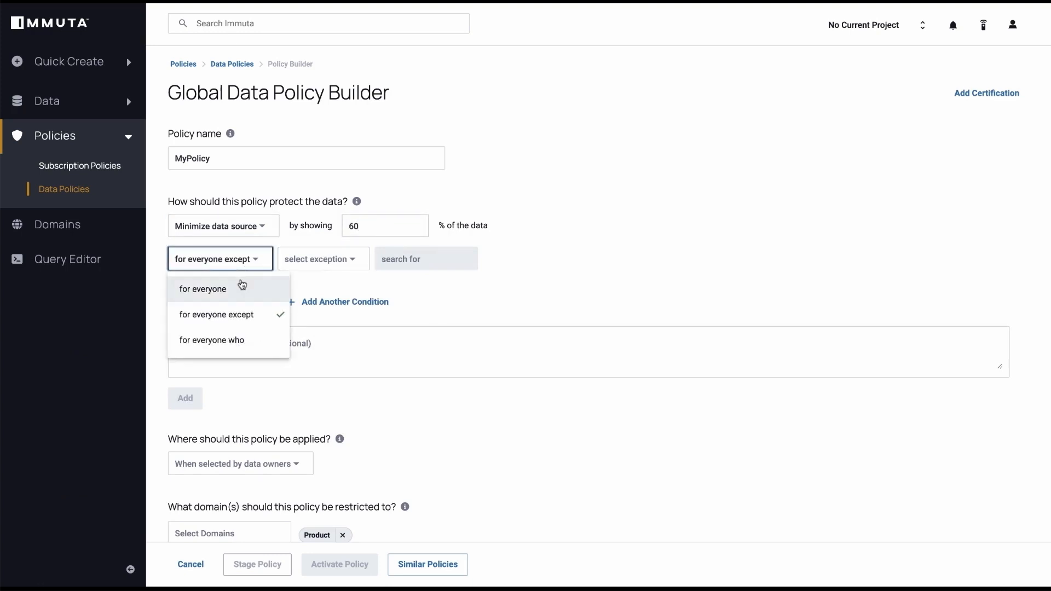
{"action": "left_click", "coordinate": [241, 285]}
{"action": "left_click", "coordinate": [196, 367]}
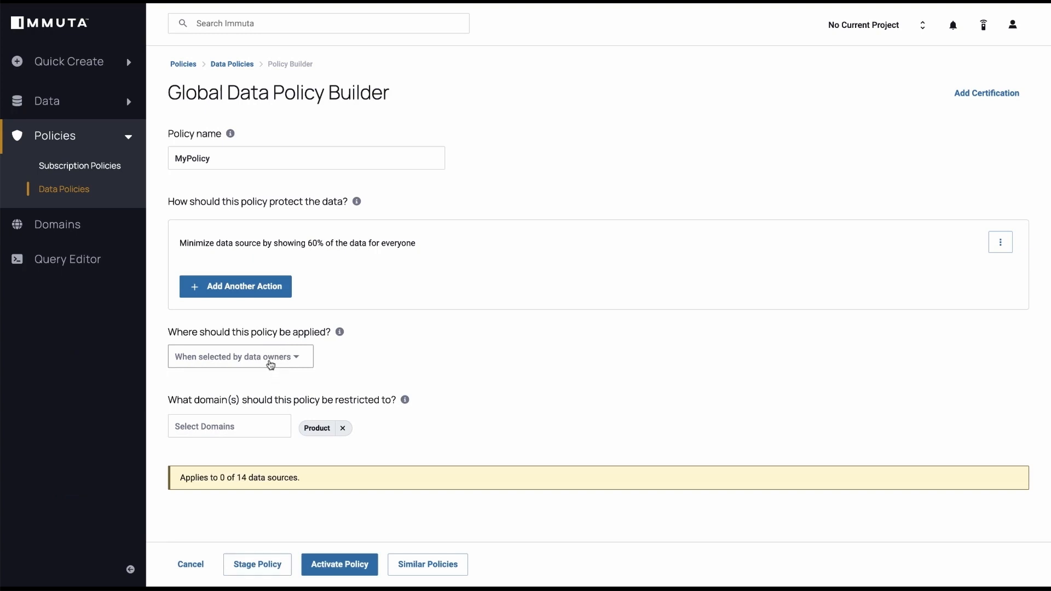
Set the policy to be applied on all data sources
{"action": "left_click", "coordinate": [270, 361]}
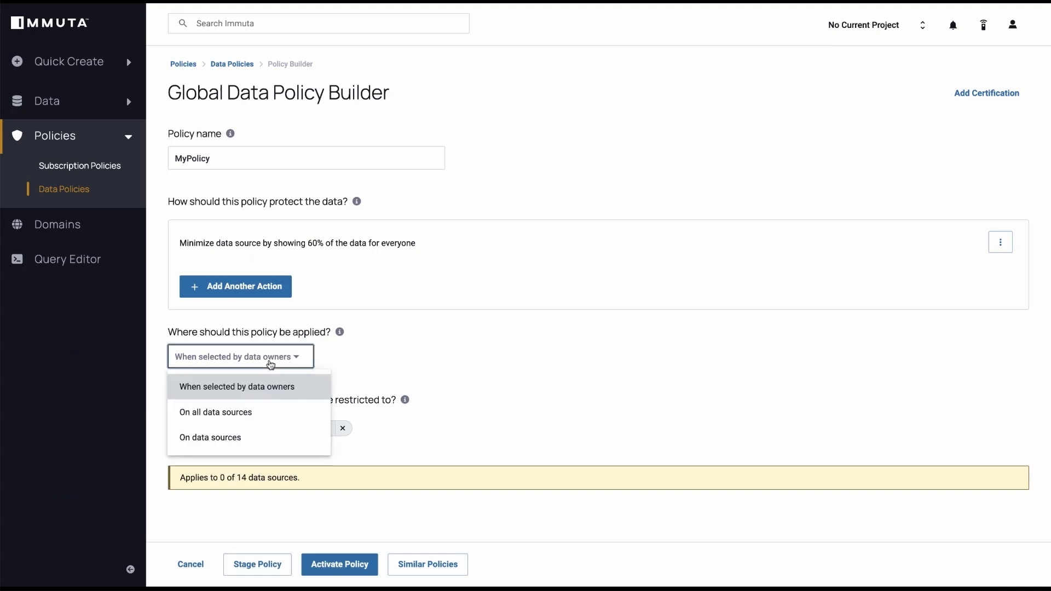
{"action": "left_click", "coordinate": [253, 411]}
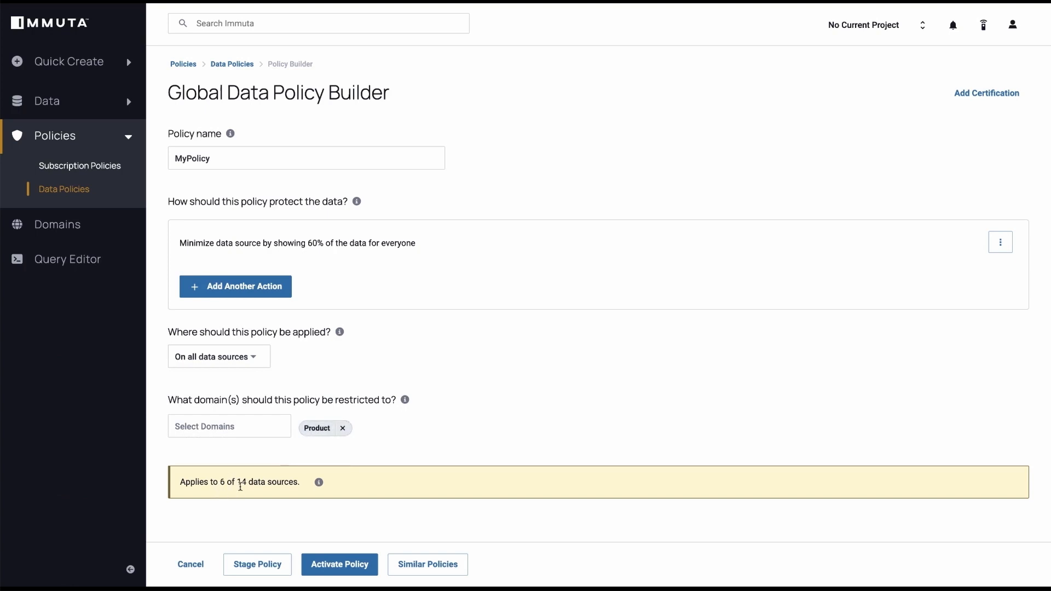
Clear the policy's Product domain restriction and select the Product domain again
{"action": "left_click", "coordinate": [342, 429]}
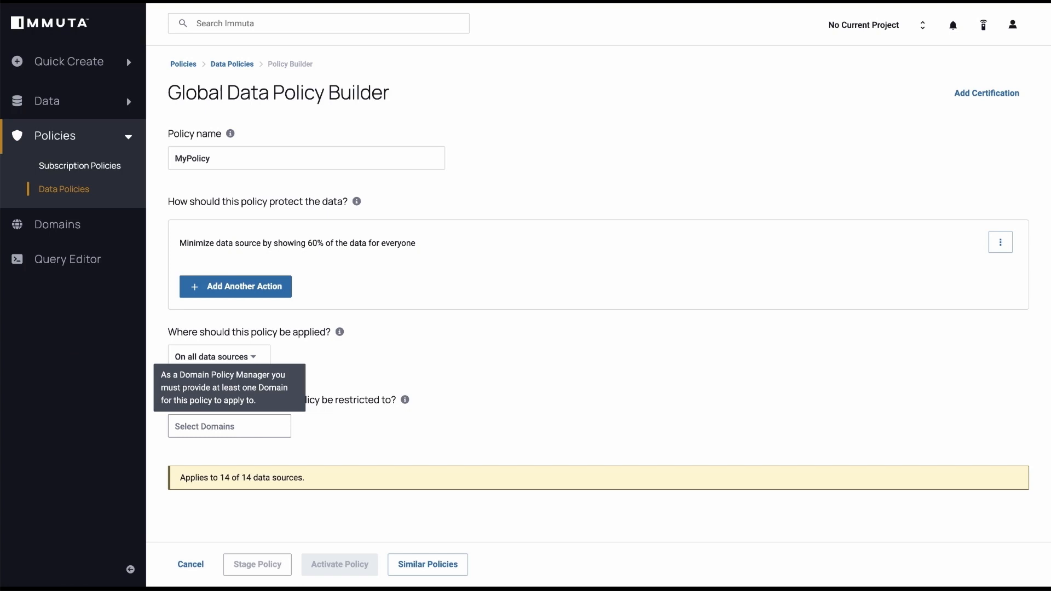
{"action": "left_click", "coordinate": [229, 426]}
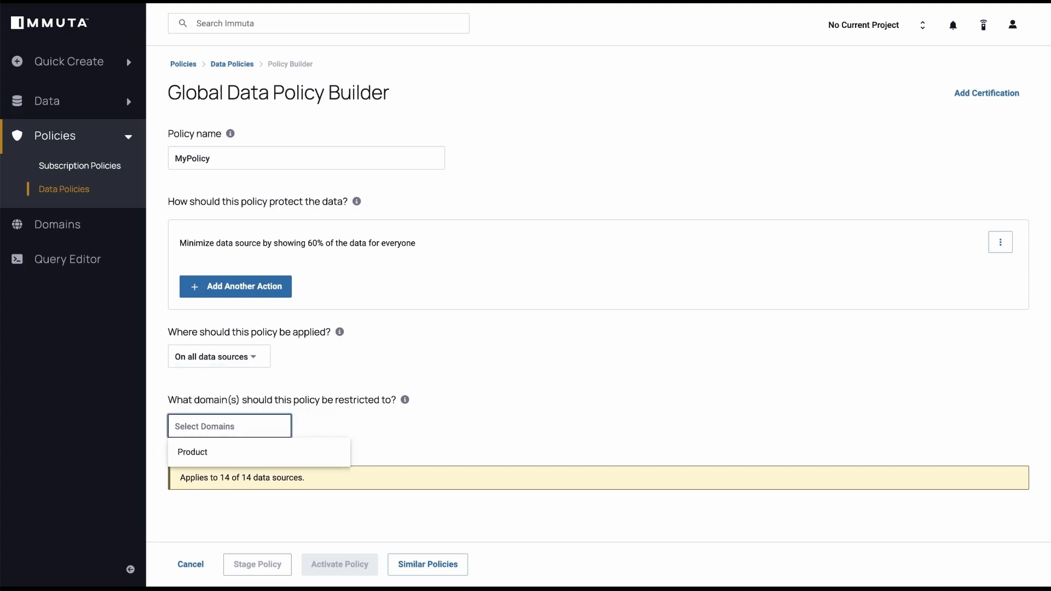
{"action": "left_click", "coordinate": [252, 452]}
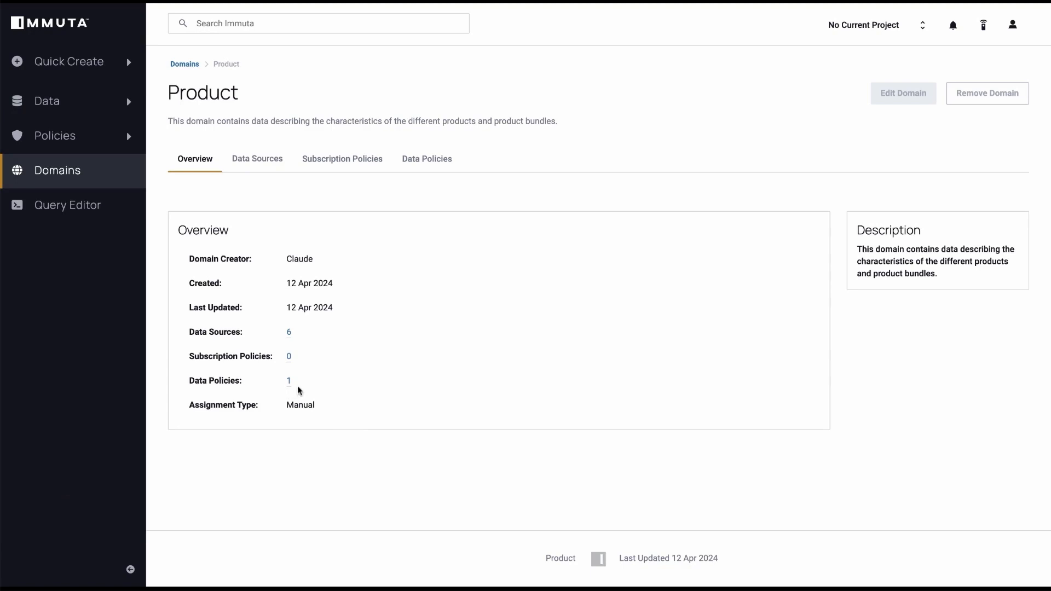
View the data policies listed for the Product domain
{"action": "left_click", "coordinate": [433, 173]}
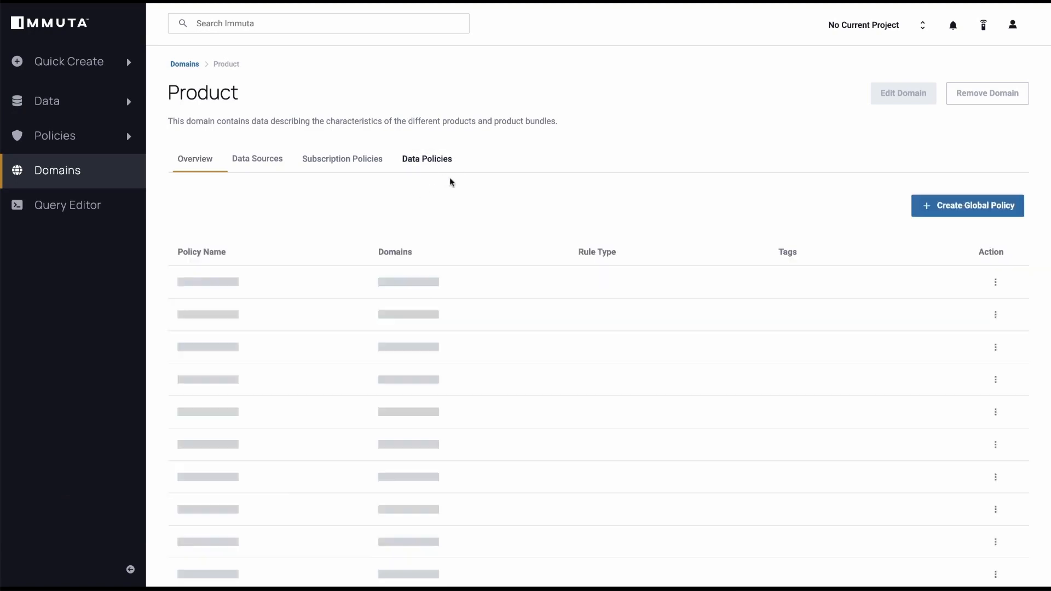